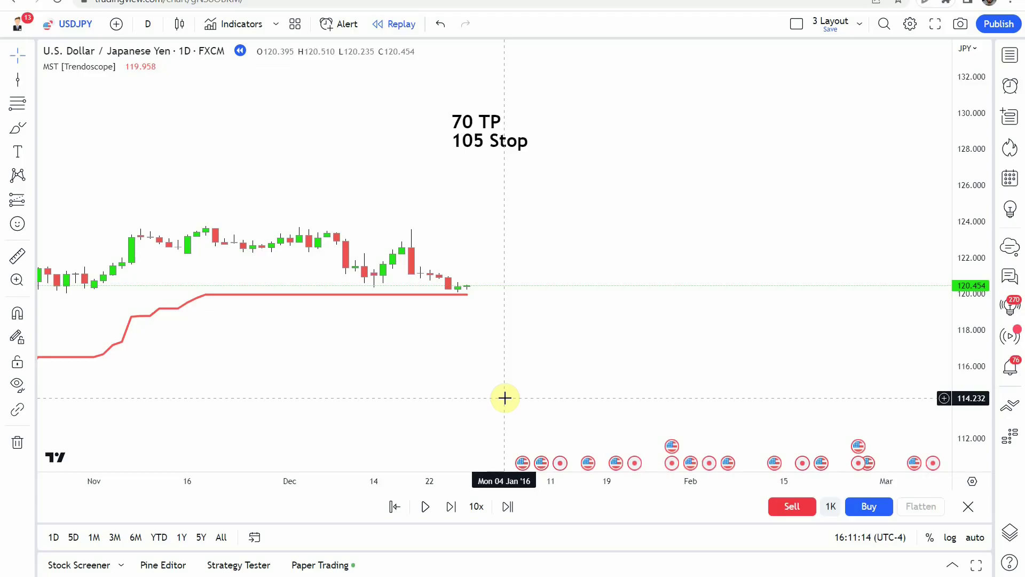
Switch to the trade statistics document and inspect the MST indicator lines across 2015
key(ctrl+Tab)
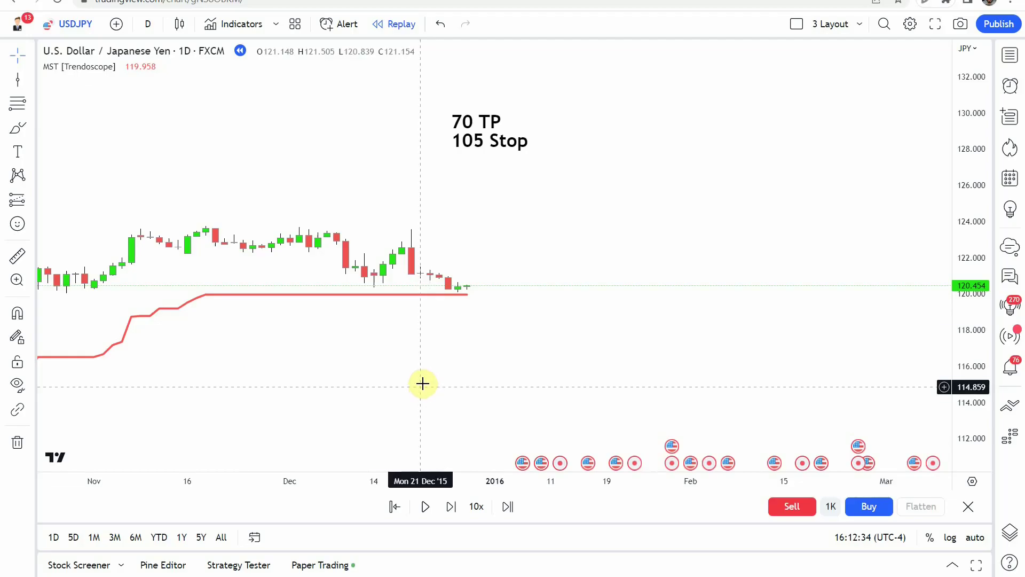
scroll(422, 383, down, 5)
scroll(343, 375, up, 5)
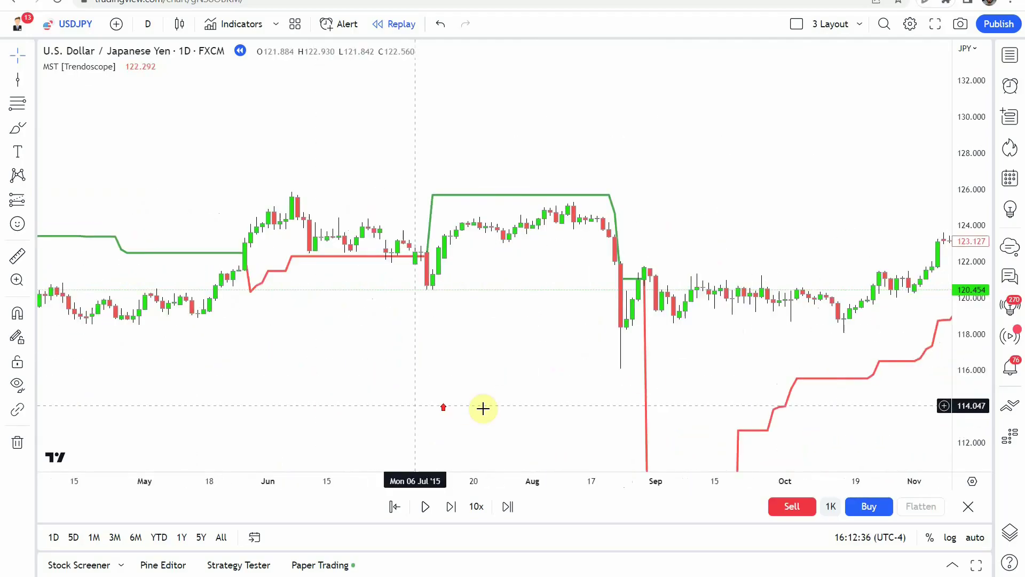
drag(446, 368, 663, 390)
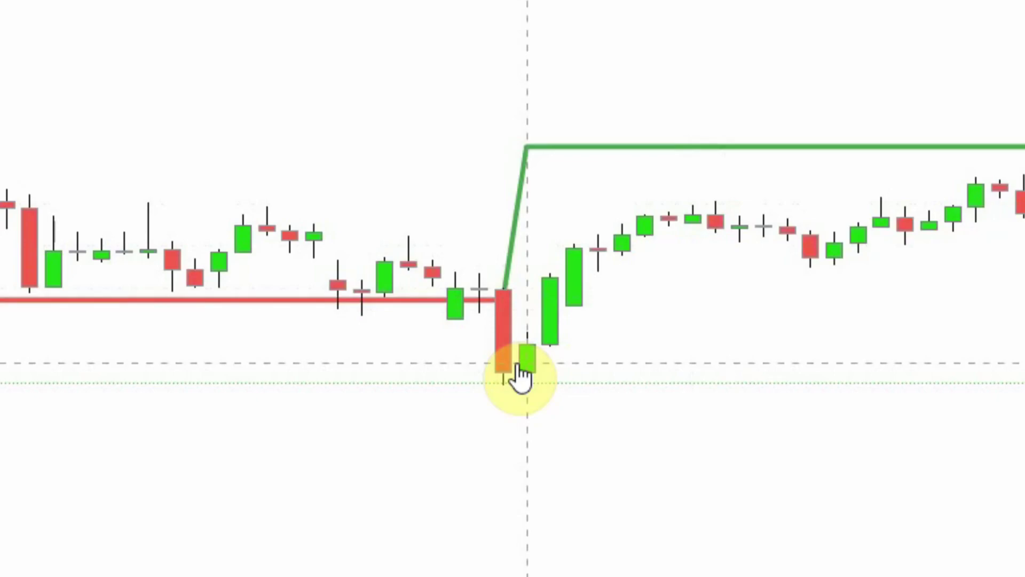
click(322, 337)
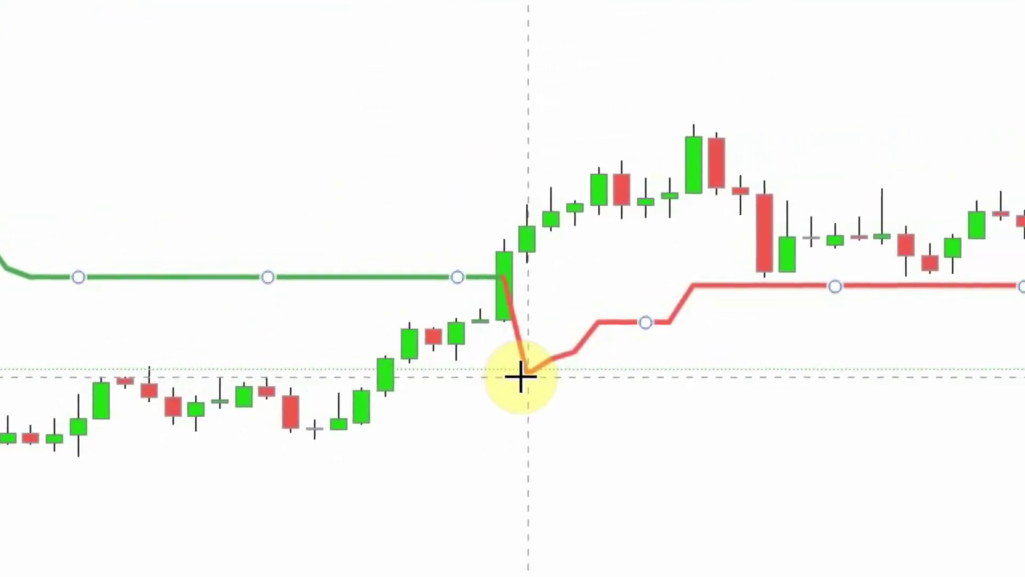
drag(684, 382, 394, 343)
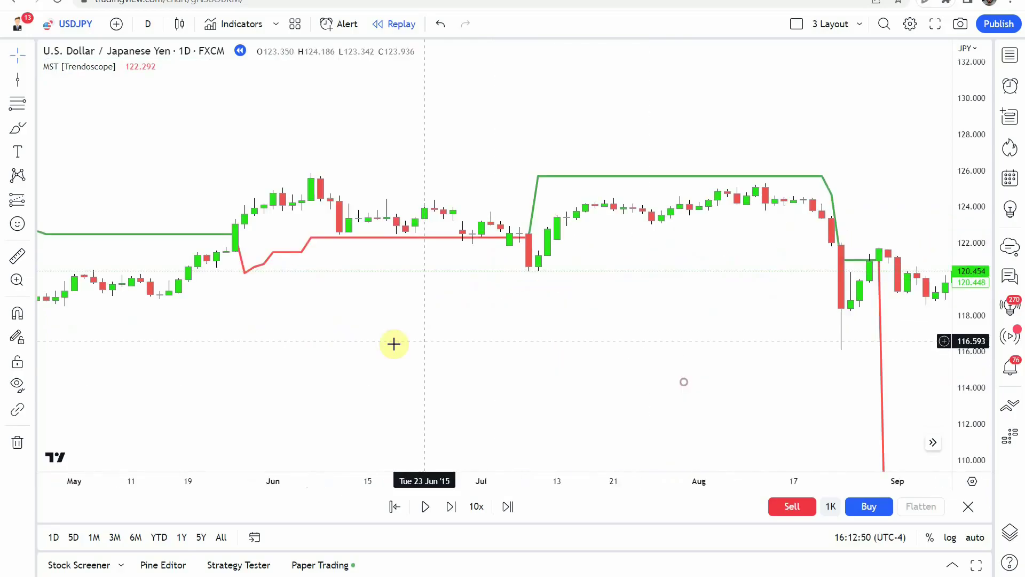
scroll(394, 344, right, 10)
scroll(382, 378, right, 8)
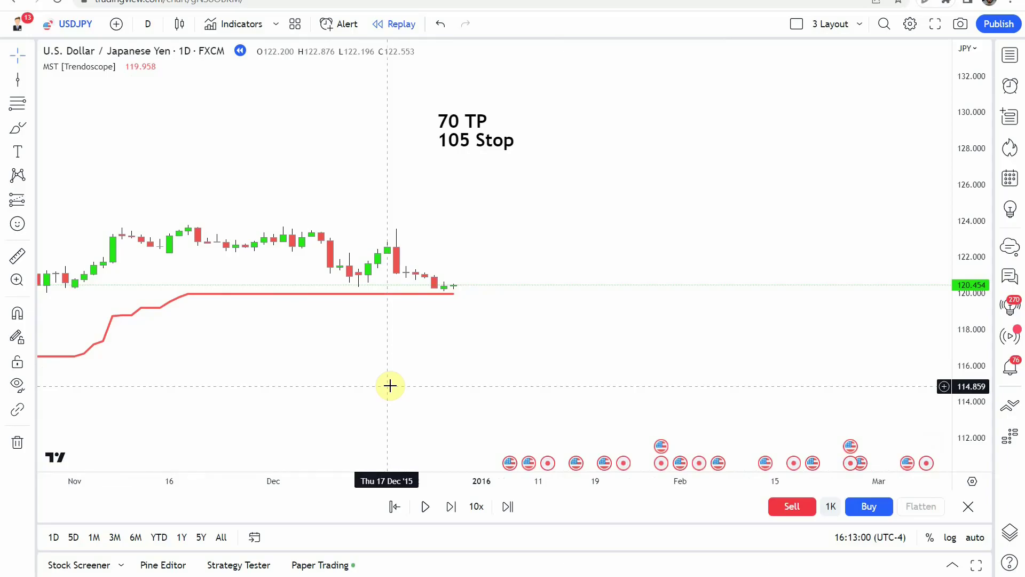
Pan the chart back through March 2015 to late 2014, then forward again
drag(352, 423, 774, 347)
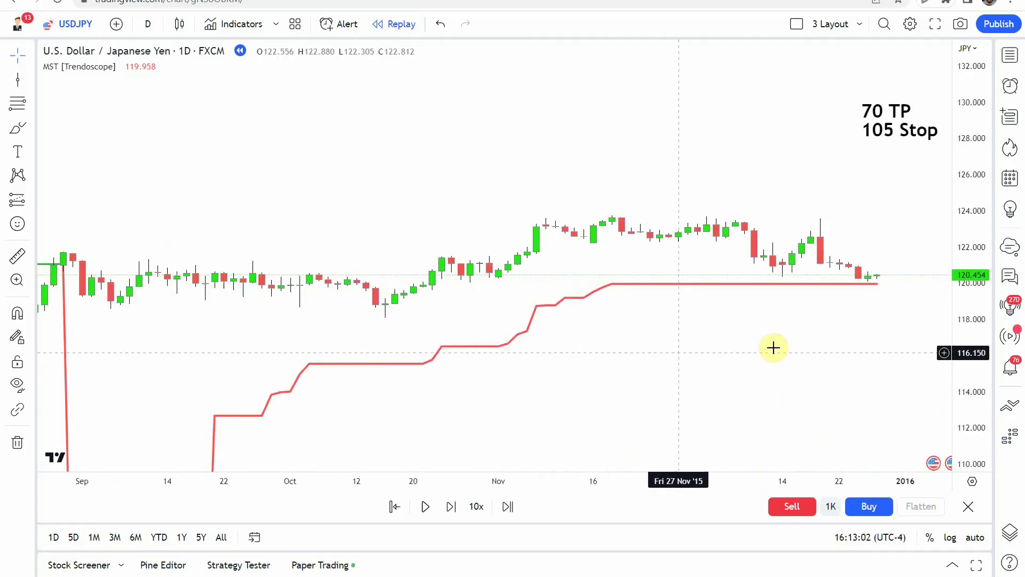
drag(277, 268, 769, 380)
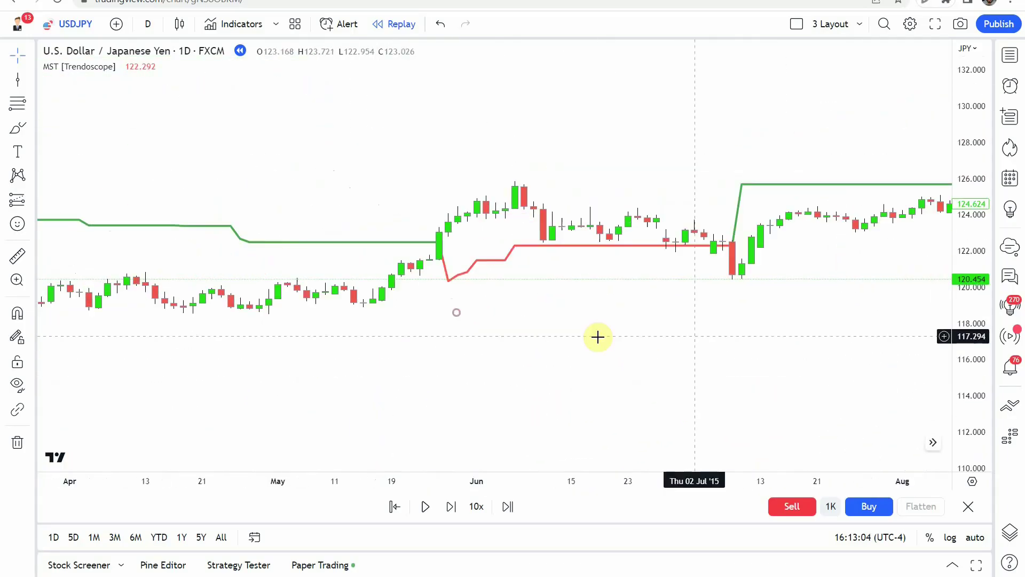
drag(506, 362, 594, 378)
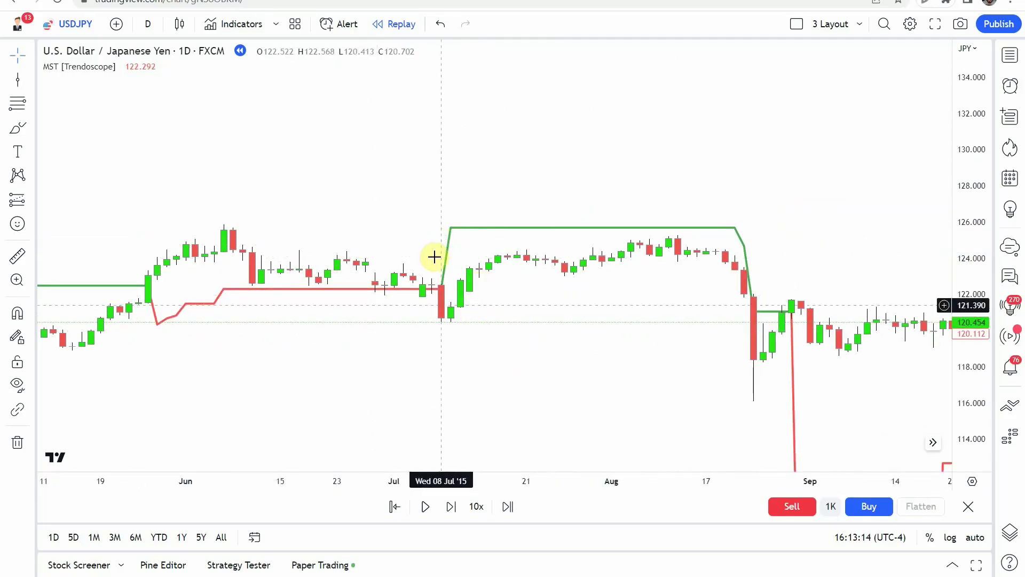
scroll(600, 347, left, 10)
scroll(680, 408, left, 10)
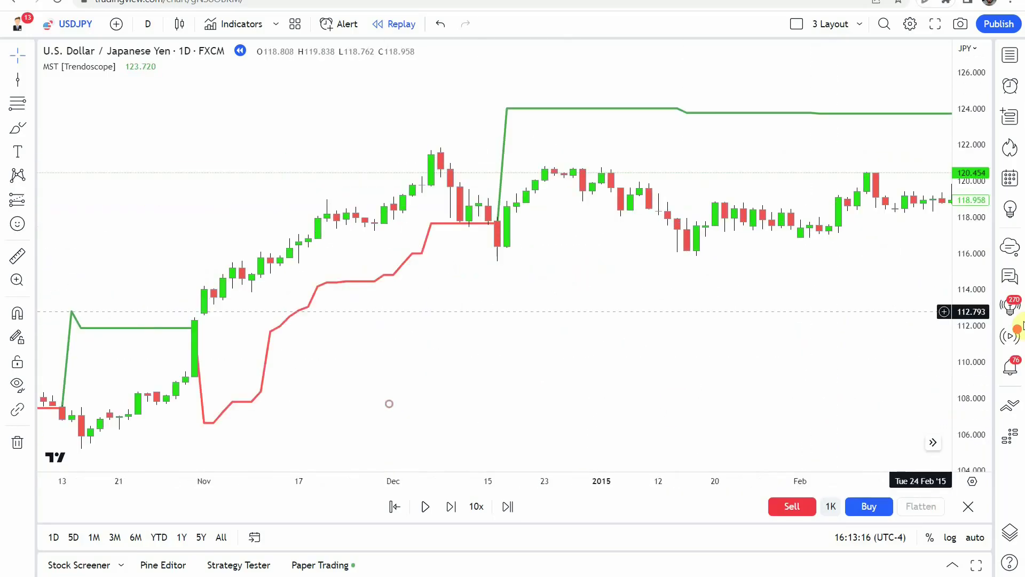
drag(522, 338, 489, 352)
scroll(485, 358, right, 15)
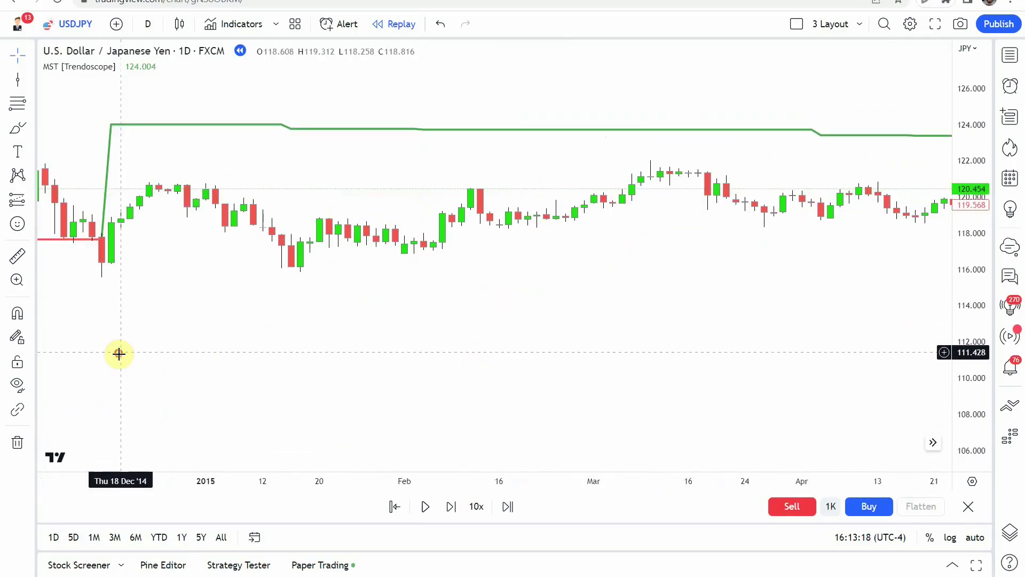
scroll(553, 303, right, 15)
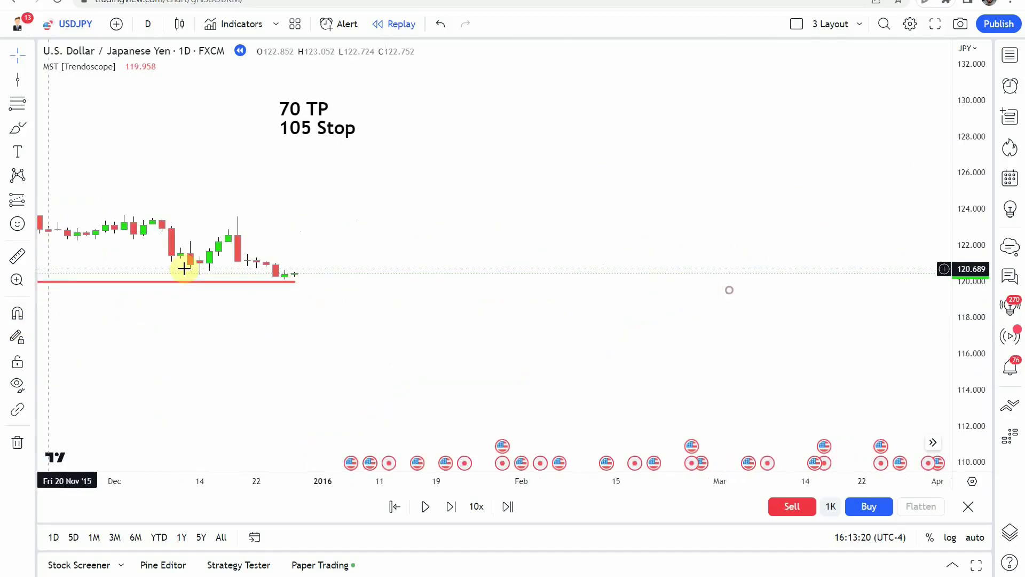
scroll(762, 311, left, 5)
scroll(582, 342, right, 2)
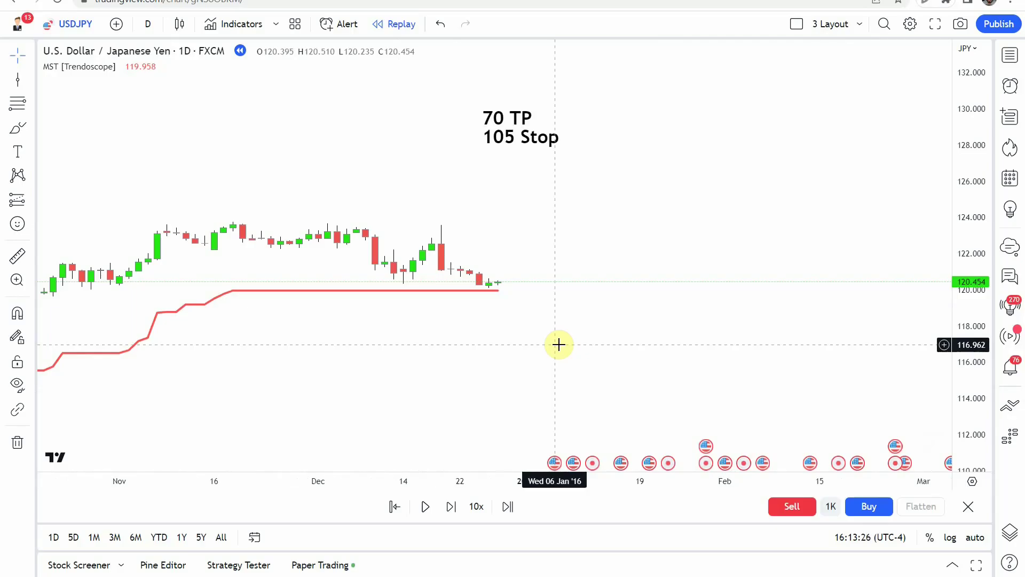
scroll(552, 350, right, 1)
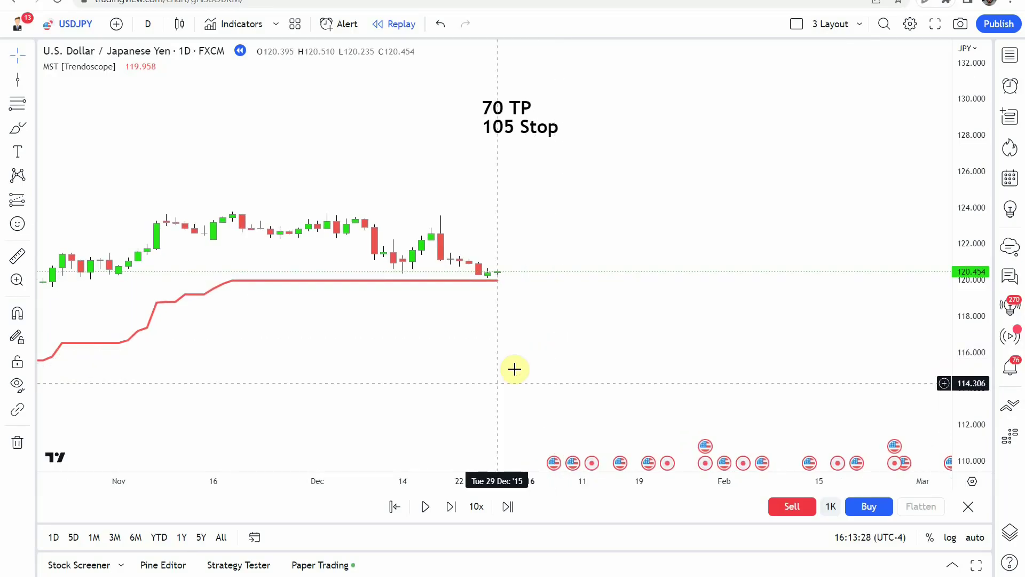
Replay bars into mid-January 2016 and place a vertical line at 5 January 2016
click(425, 506)
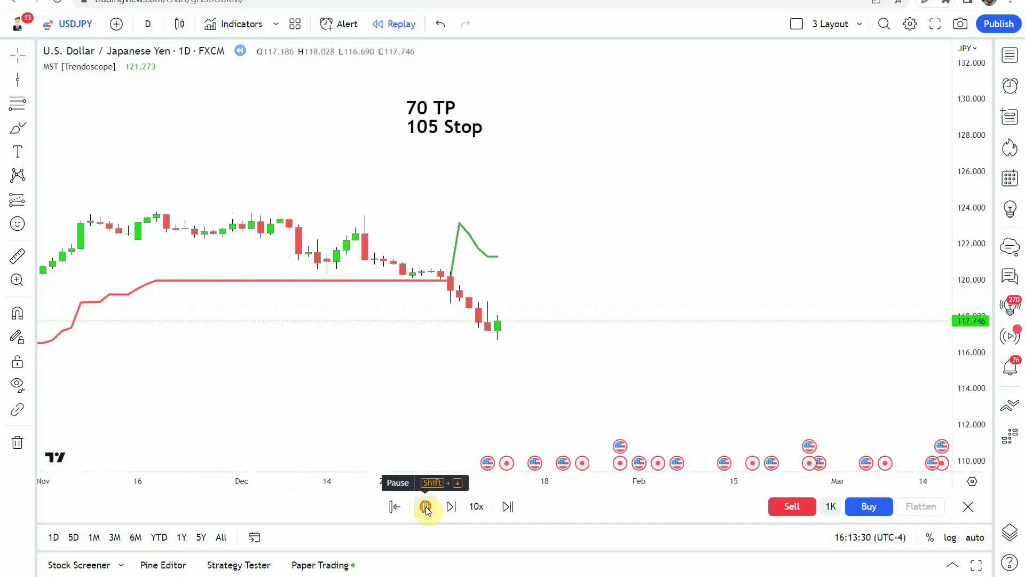
click(425, 506)
drag(496, 345, 554, 339)
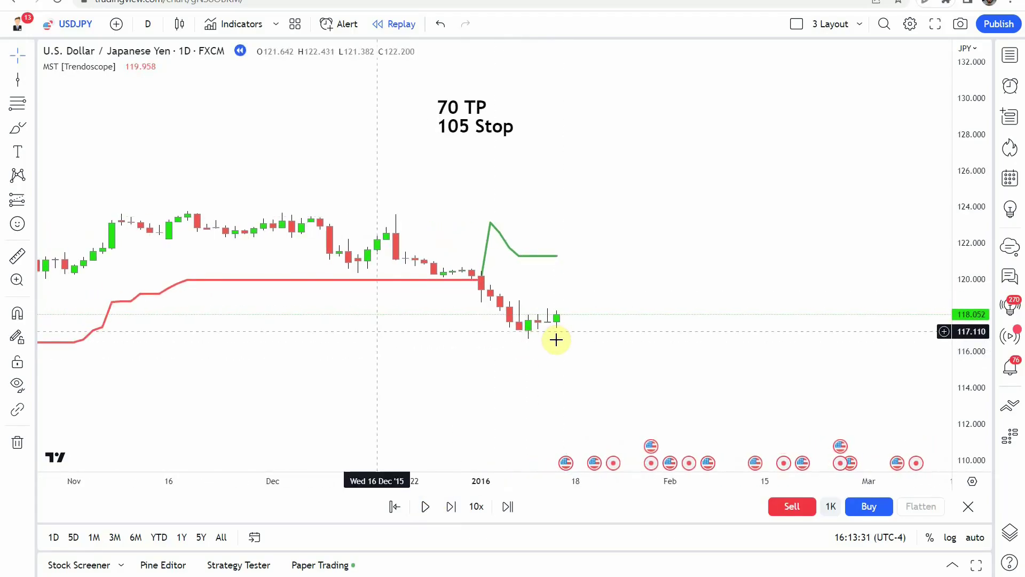
click(19, 80)
click(490, 339)
drag(375, 322, 347, 339)
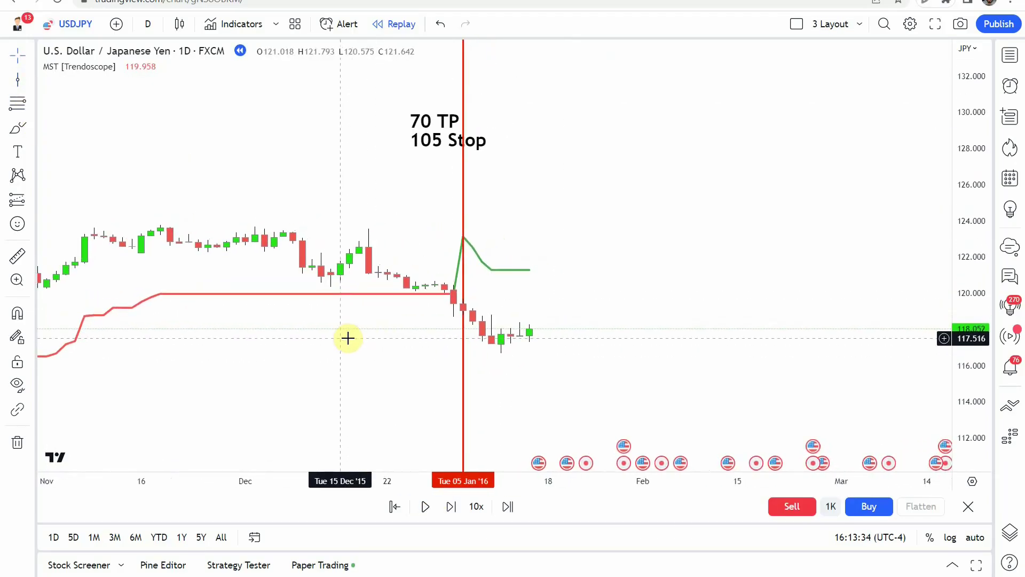
Measure the price move after the 5 January entry and colour its line green
click(20, 257)
click(421, 278)
click(439, 311)
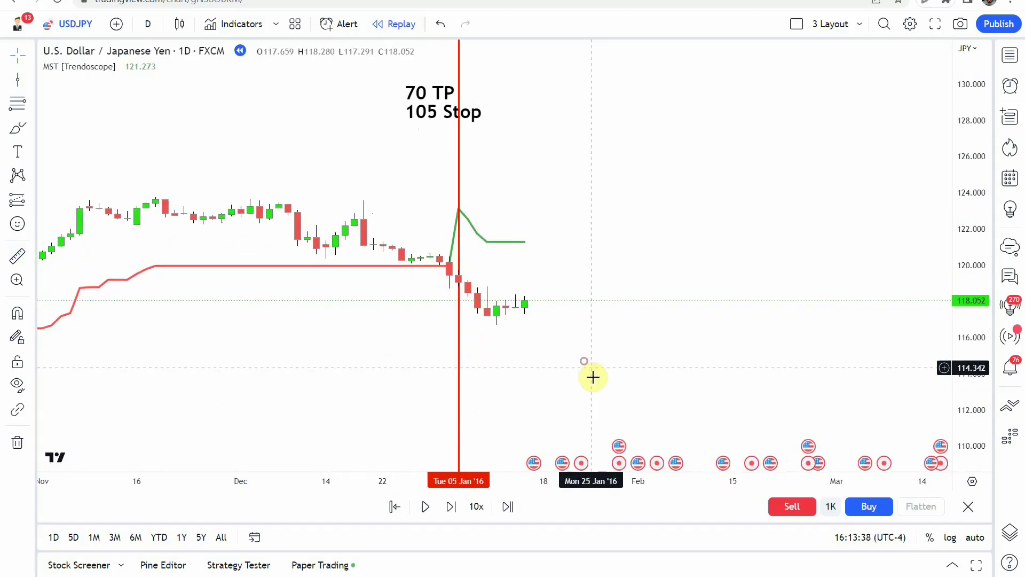
click(468, 349)
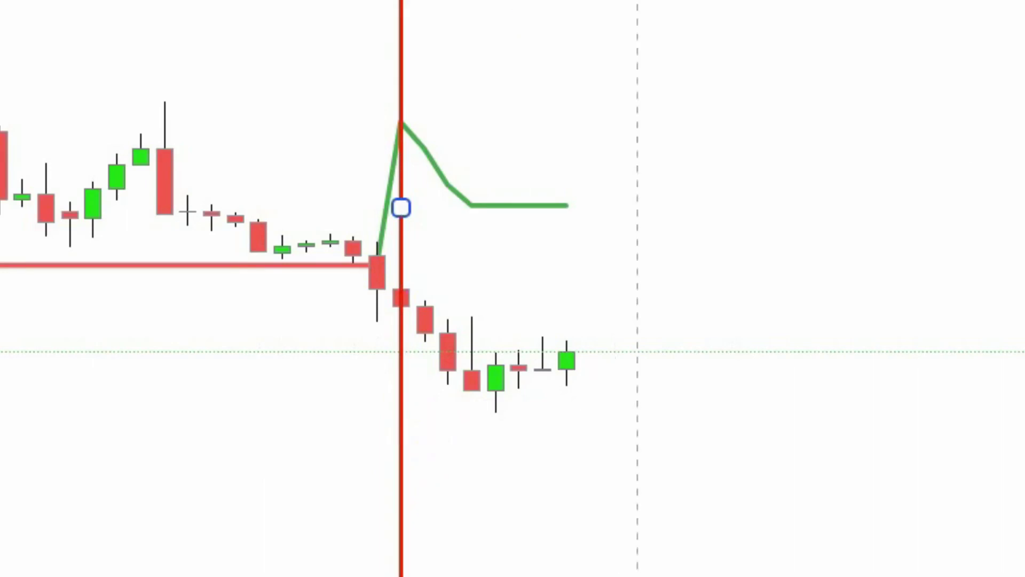
click(563, 62)
click(647, 145)
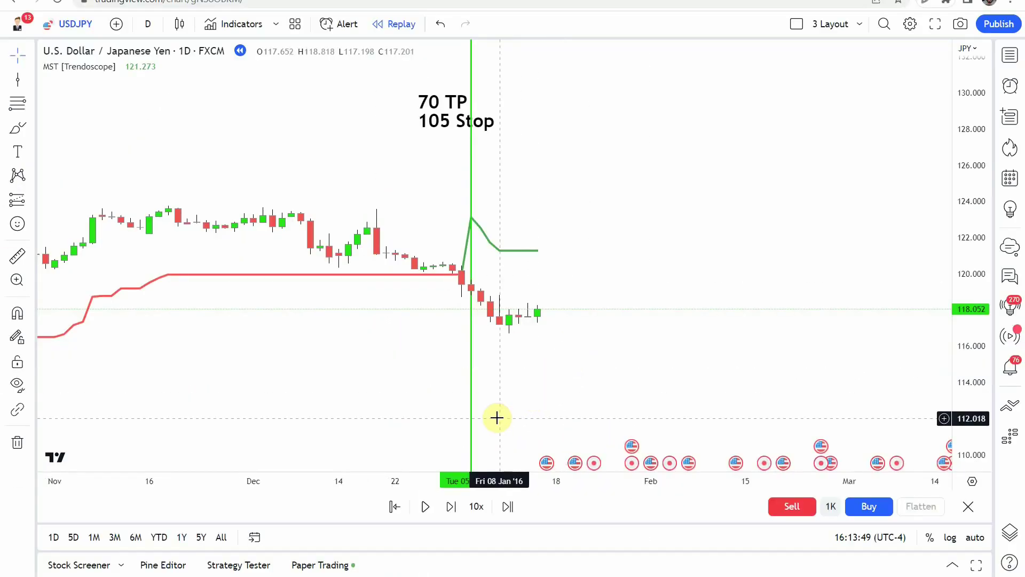
Replay into February 2016 and place a vertical line at 1 February 2016
click(426, 506)
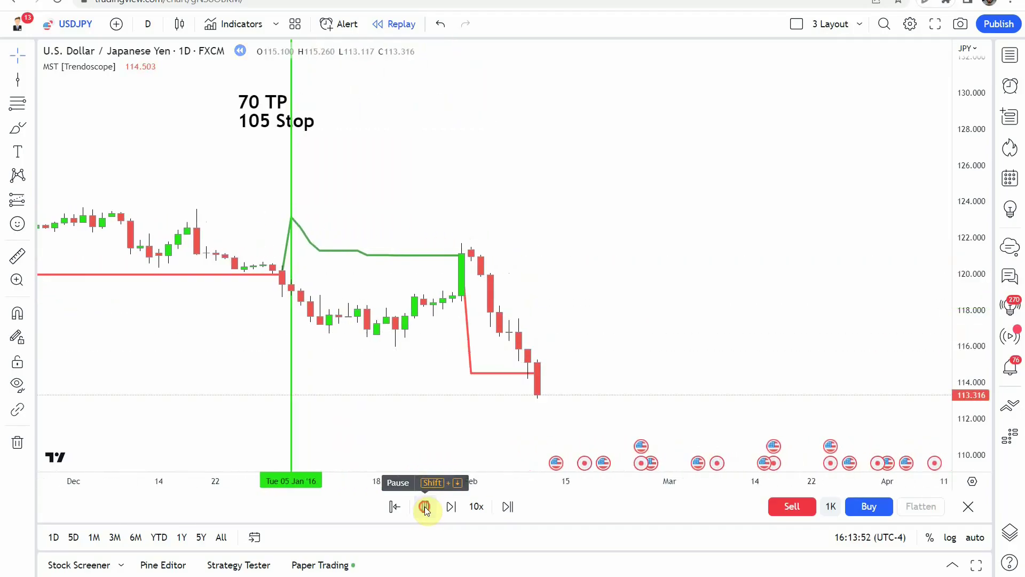
click(426, 506)
click(18, 80)
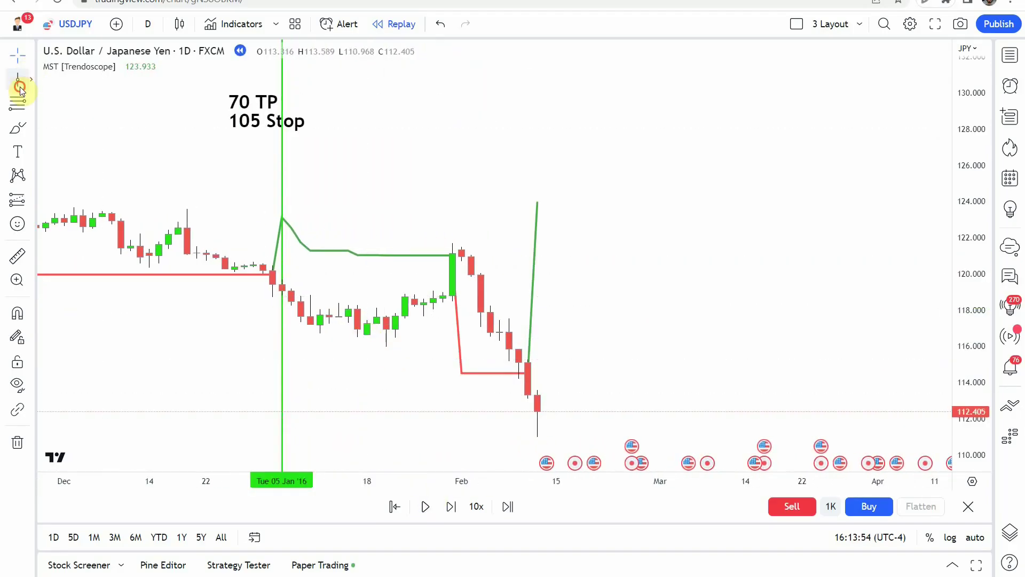
click(463, 371)
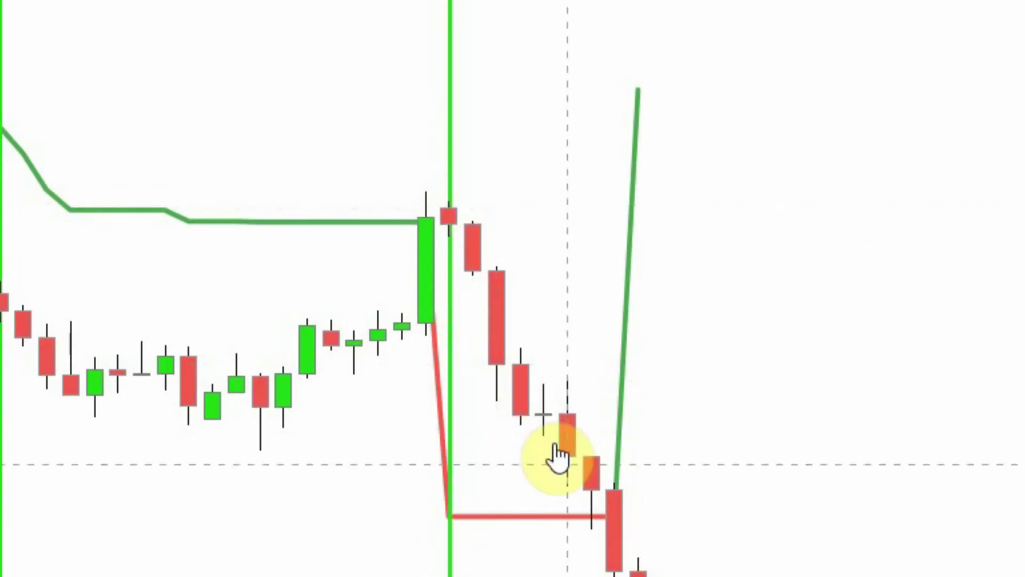
Recolour the 1 February line red, then resume the replay toward April 2016
click(433, 329)
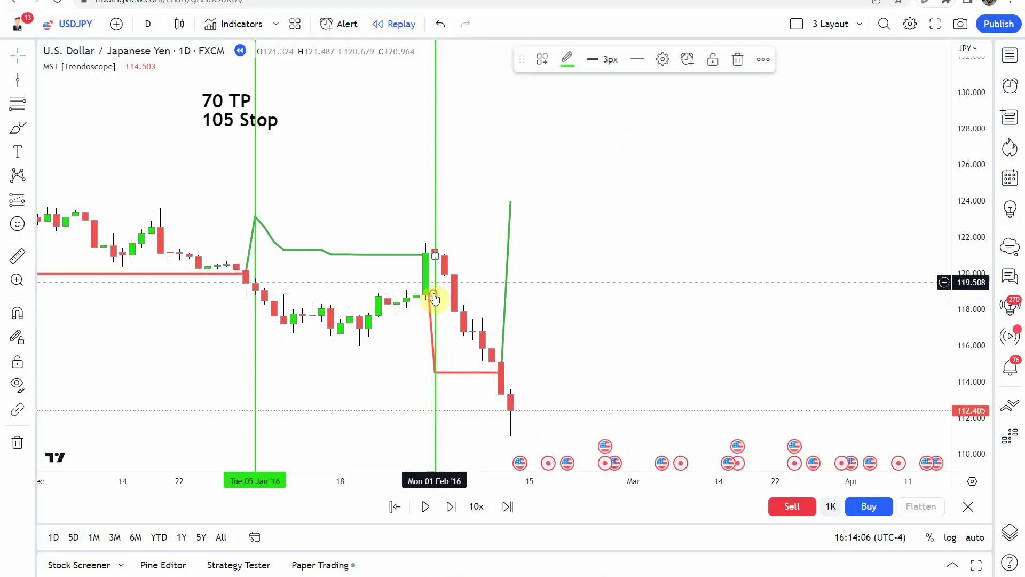
click(567, 59)
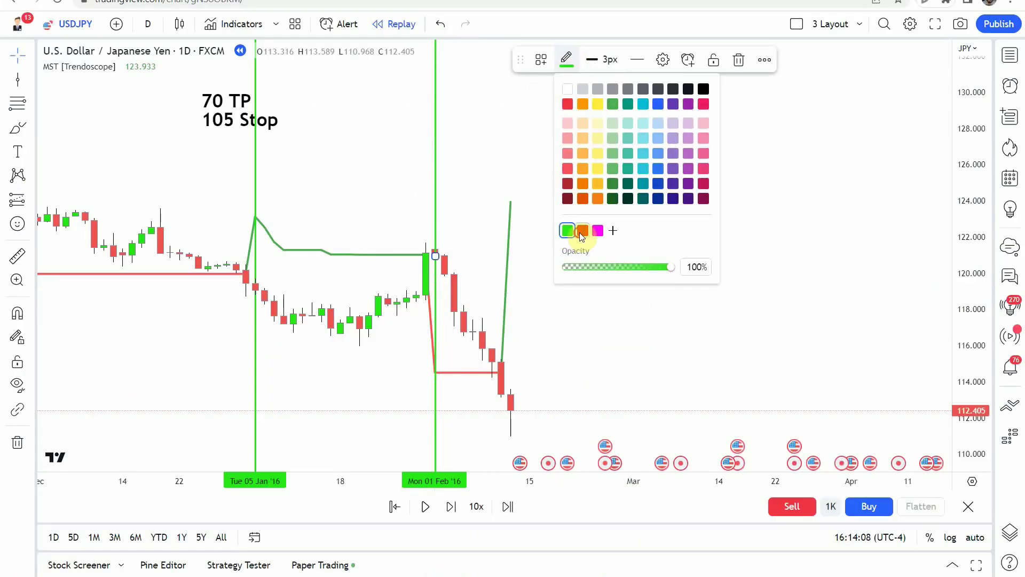
click(582, 233)
click(565, 328)
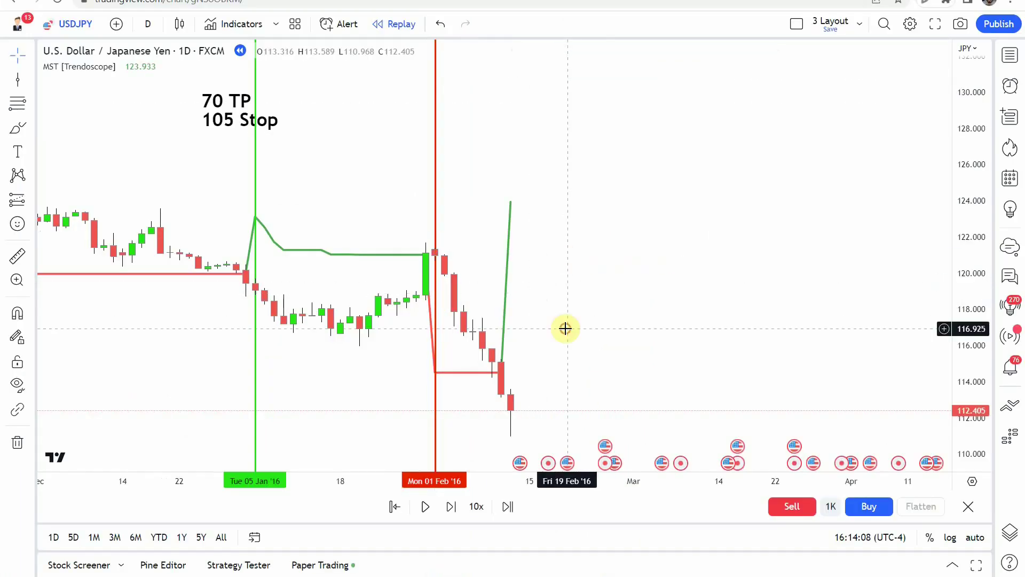
drag(566, 327, 607, 310)
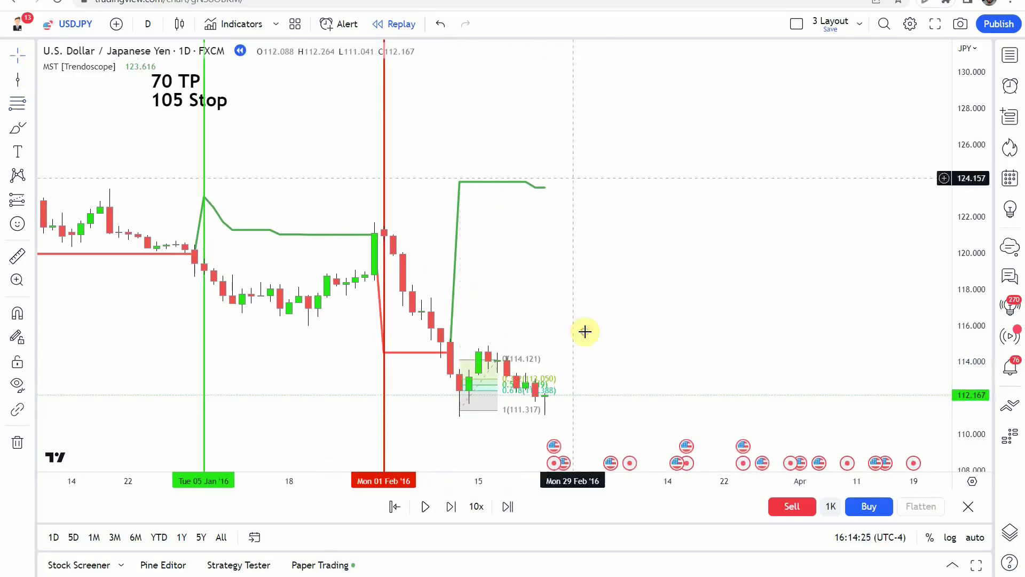
click(423, 508)
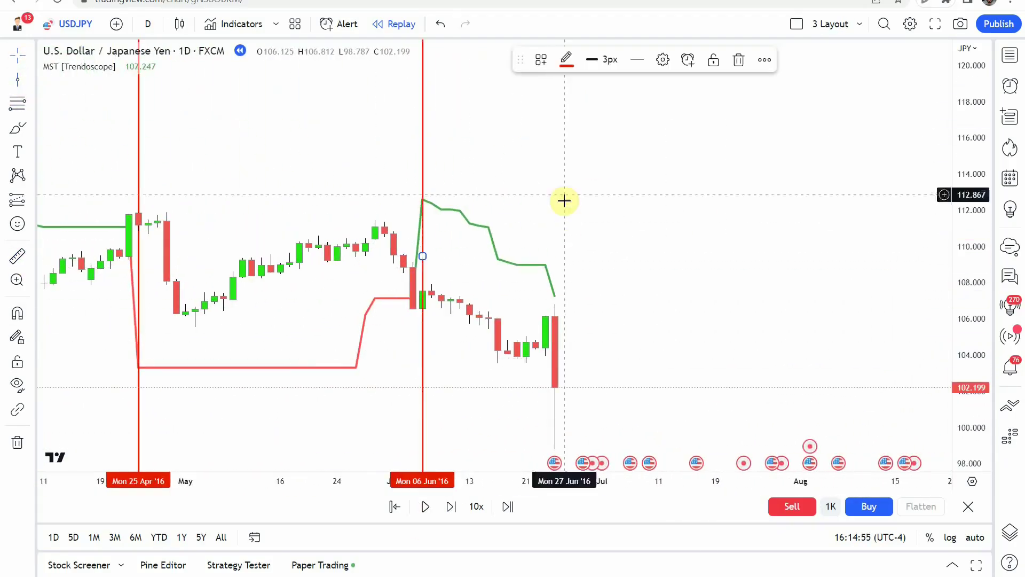
Pause the replay and mark another entry with a coloured vertical line
click(423, 507)
click(426, 257)
click(568, 228)
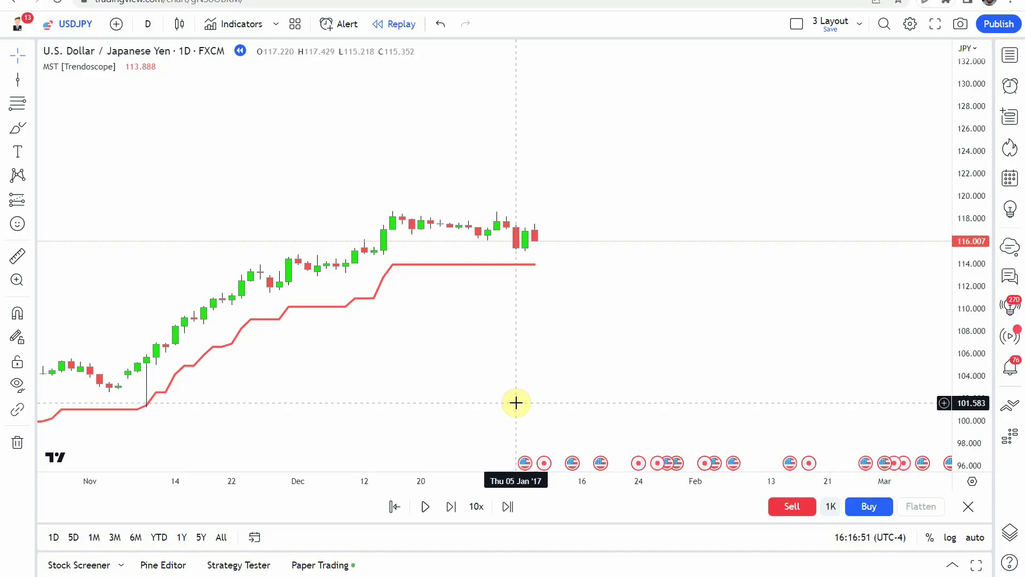
Zoom out and compress the price scale to show all 2016 entries together
scroll(516, 402, down, 5)
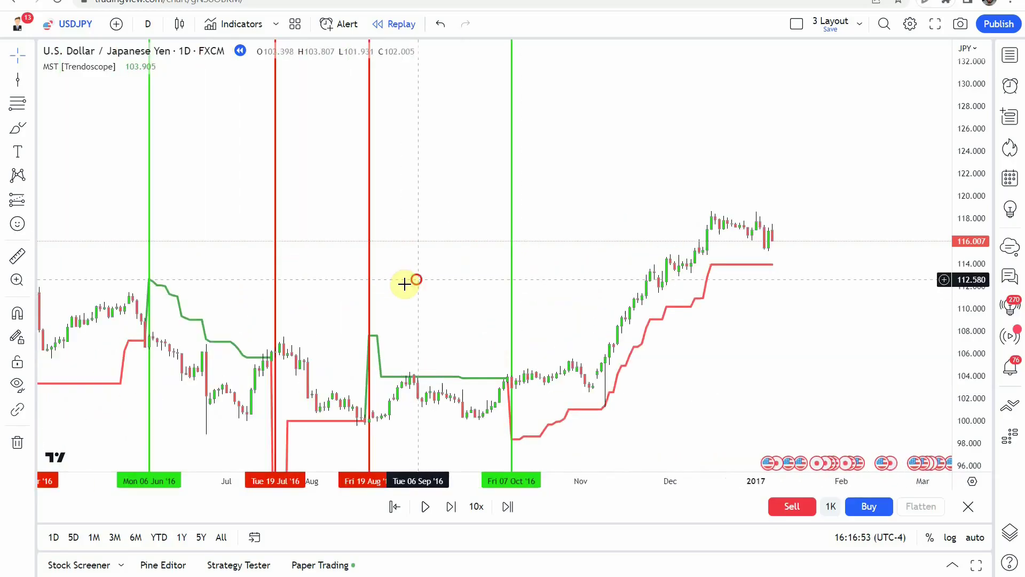
drag(984, 101, 886, 364)
scroll(648, 362, down, 5)
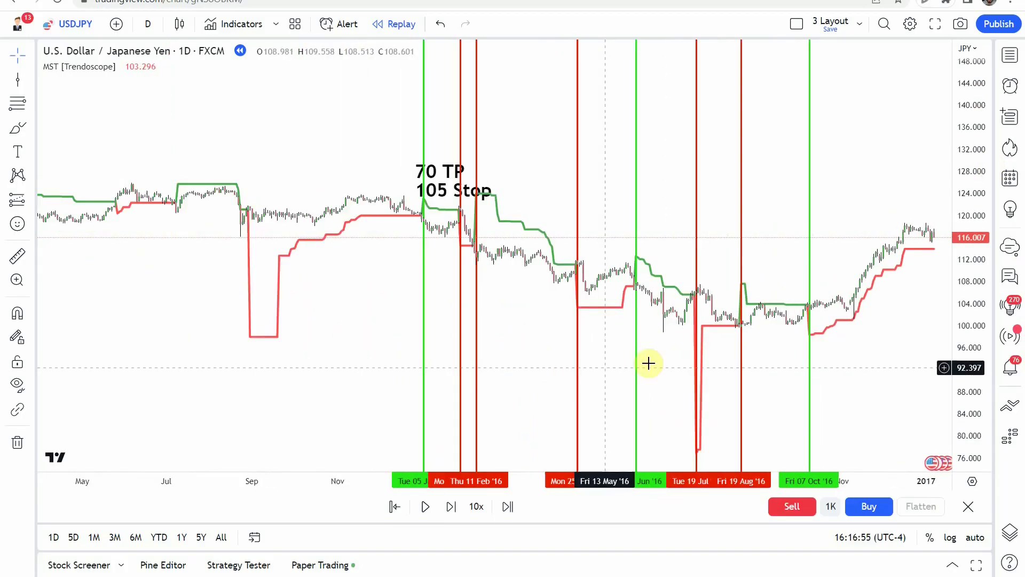